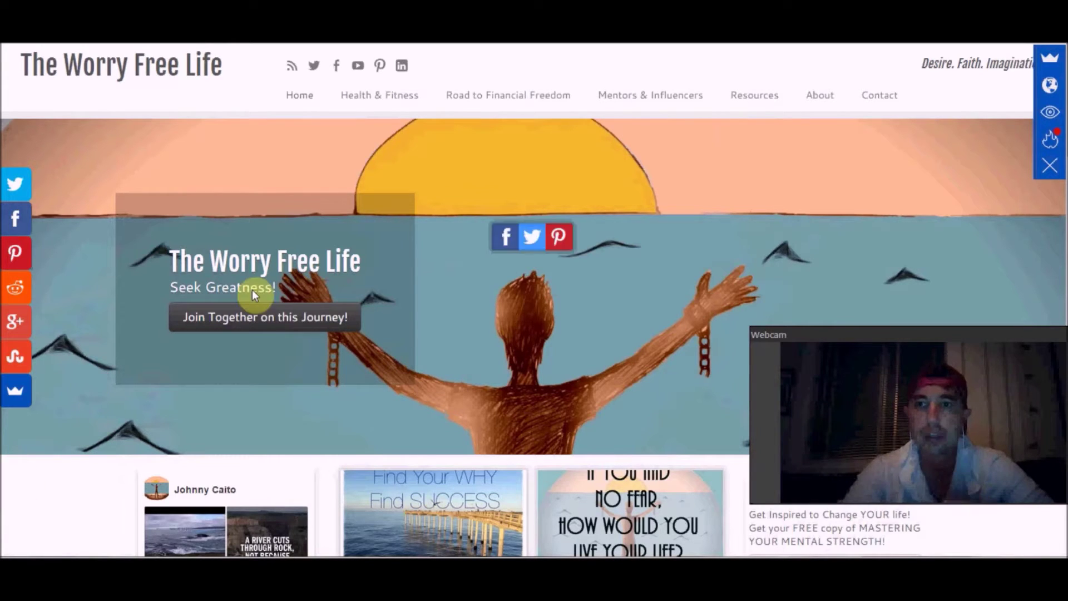
- Browse the Sumo Store's Email, Analytics, Sharing and Communicate apps, then return to the Home panel
click(1050, 69)
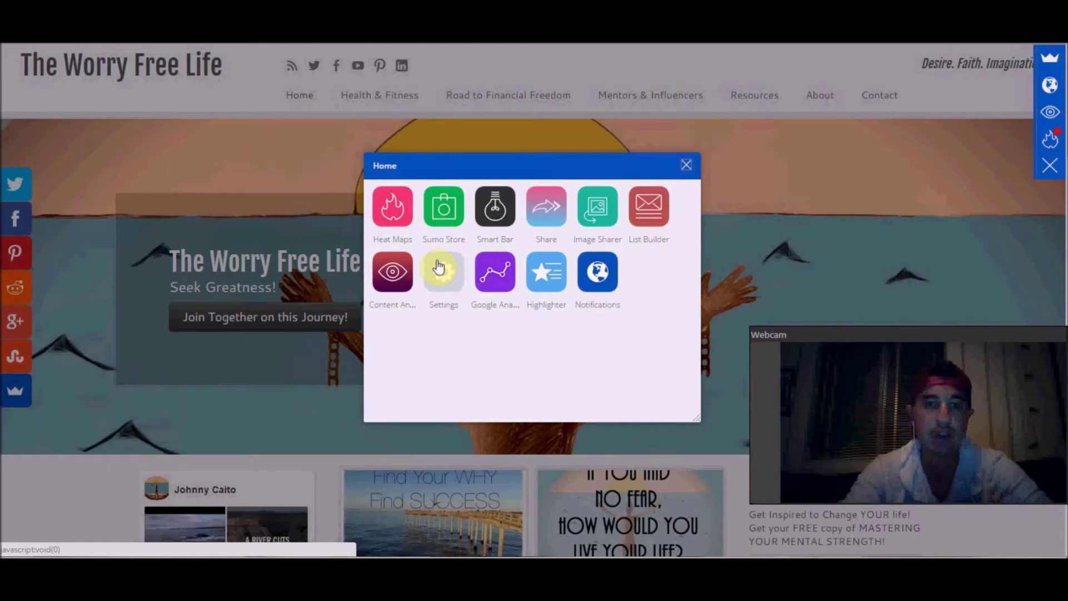
click(442, 216)
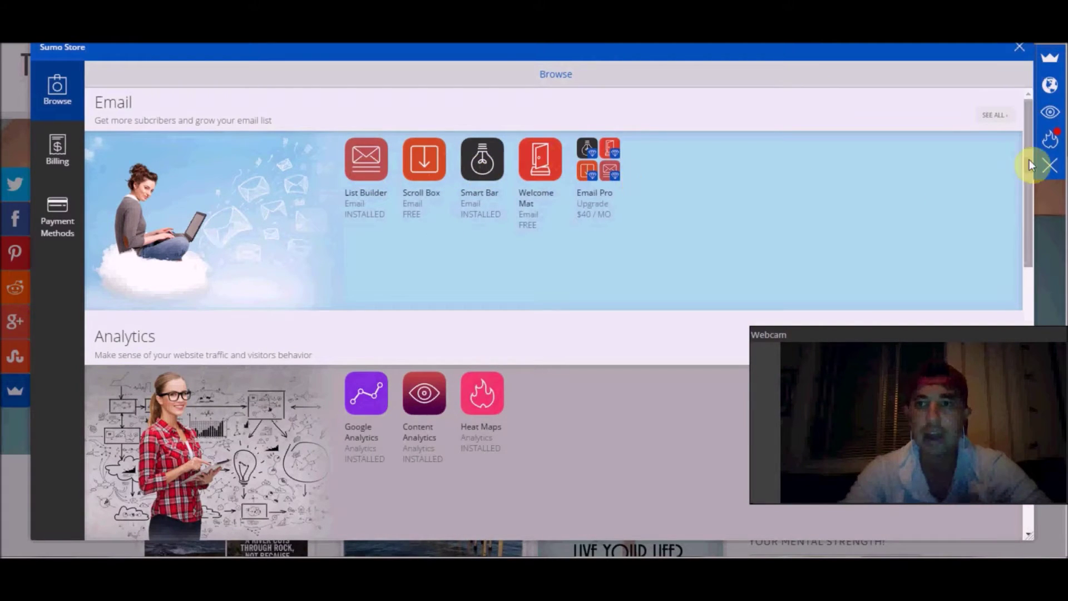
drag(1029, 159, 1029, 217)
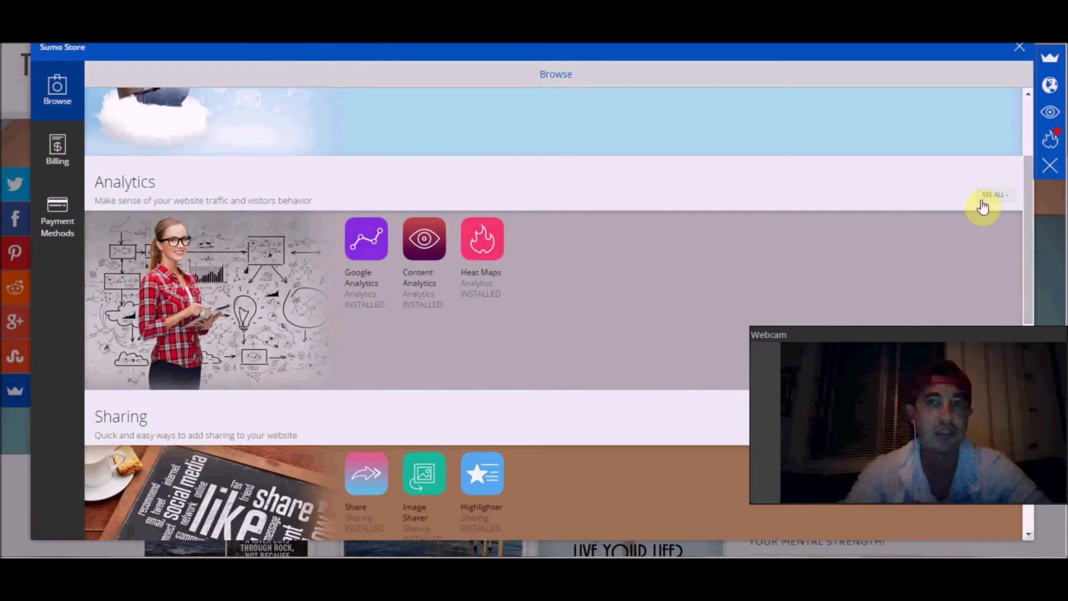
click(1028, 204)
drag(1029, 205, 1028, 267)
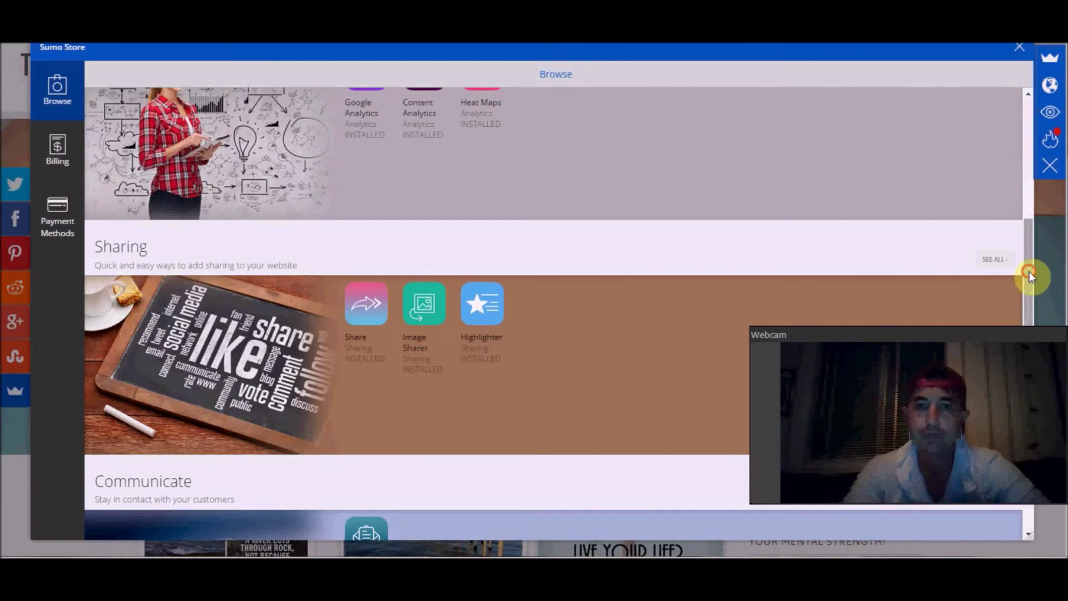
drag(1029, 271, 1021, 379)
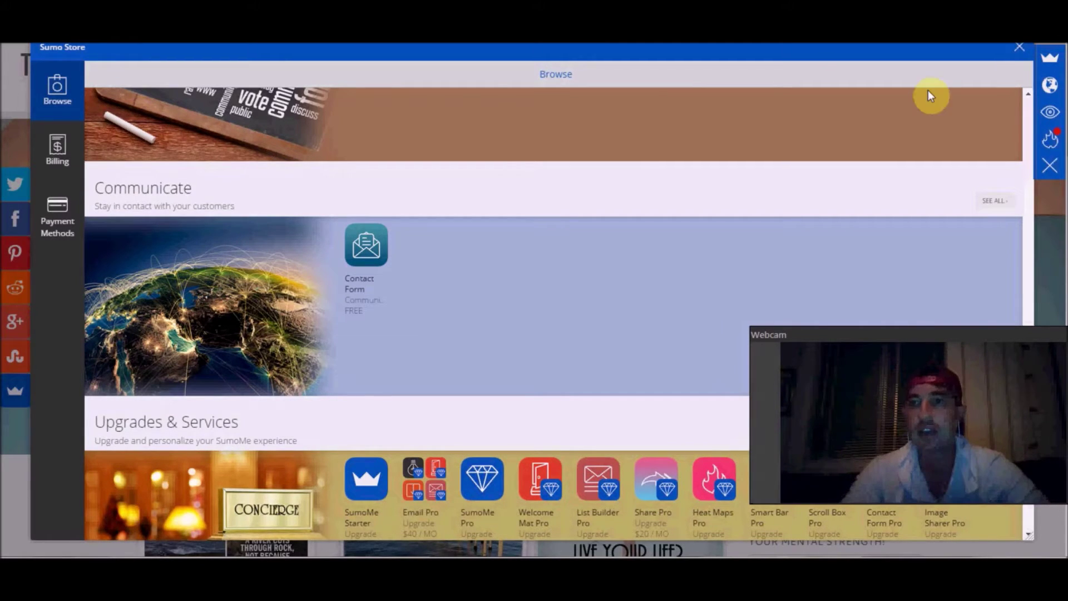
click(1055, 64)
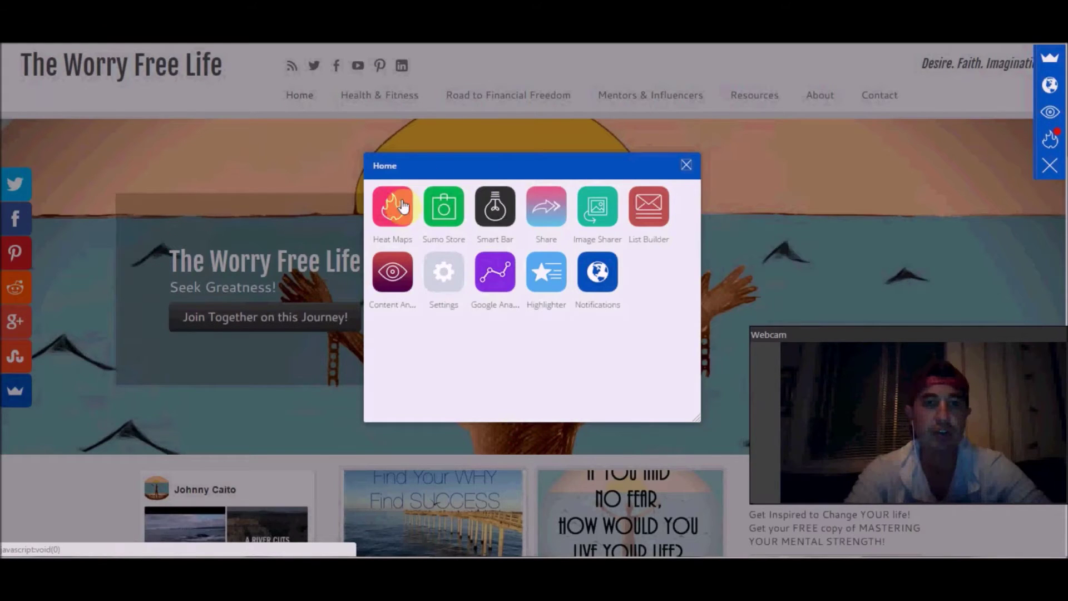
- Open Heat Maps campaigns and view My Campaign's click overlay, showing 64 recorded clicks
click(400, 207)
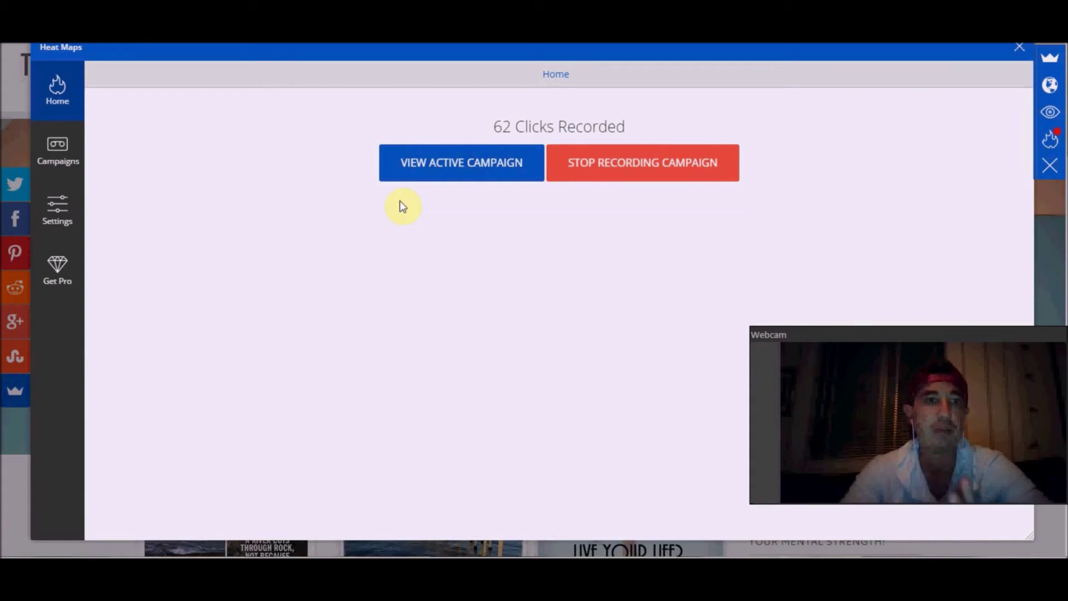
click(69, 149)
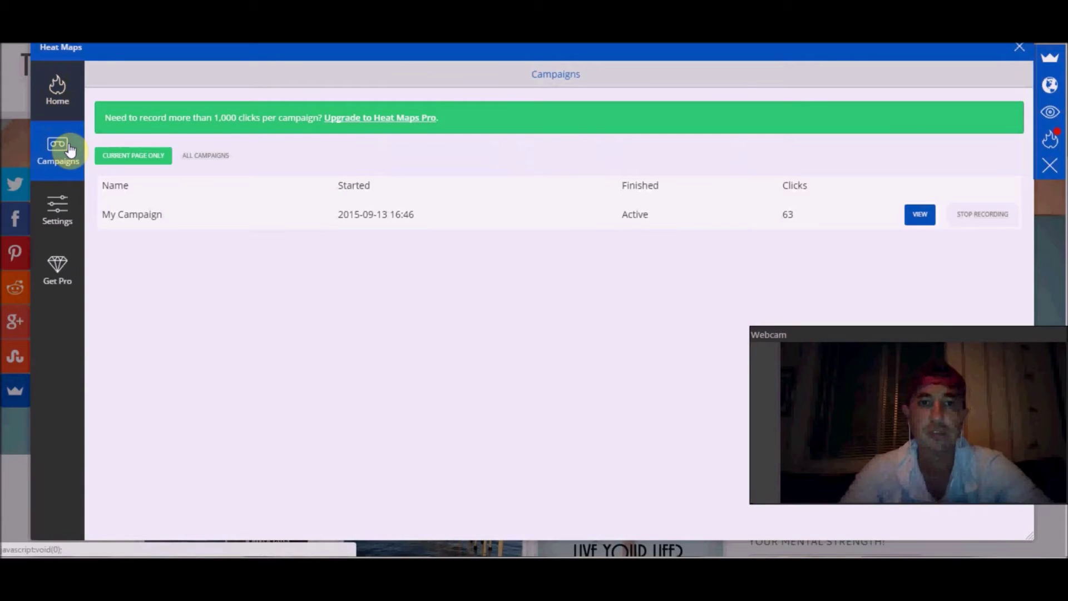
click(919, 215)
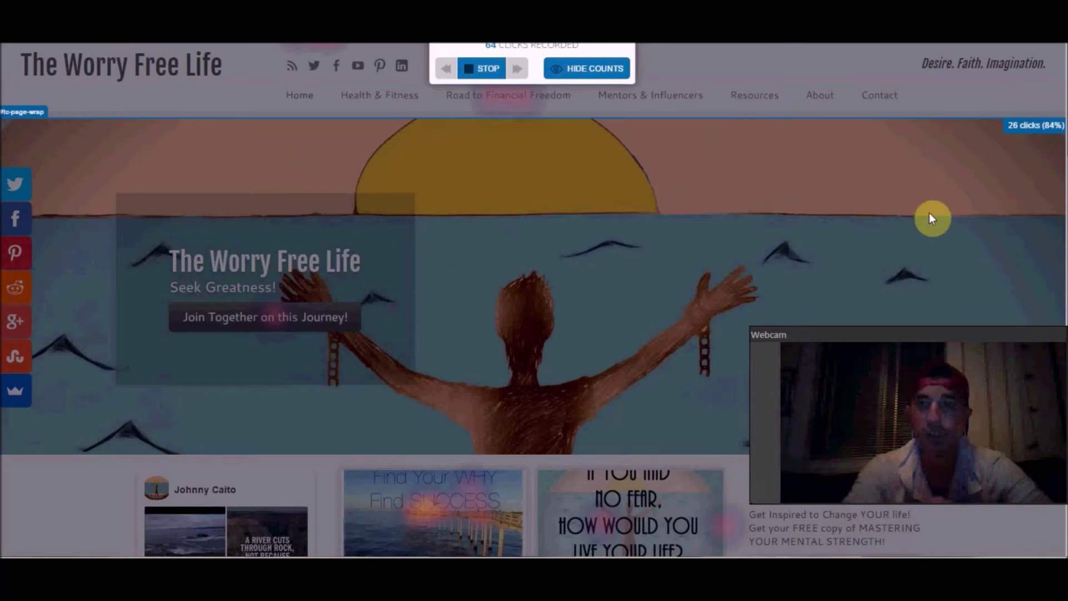
- Scroll the heat-map overlay and read the click counts on the home-page posts
scroll(1046, 167, down, 5)
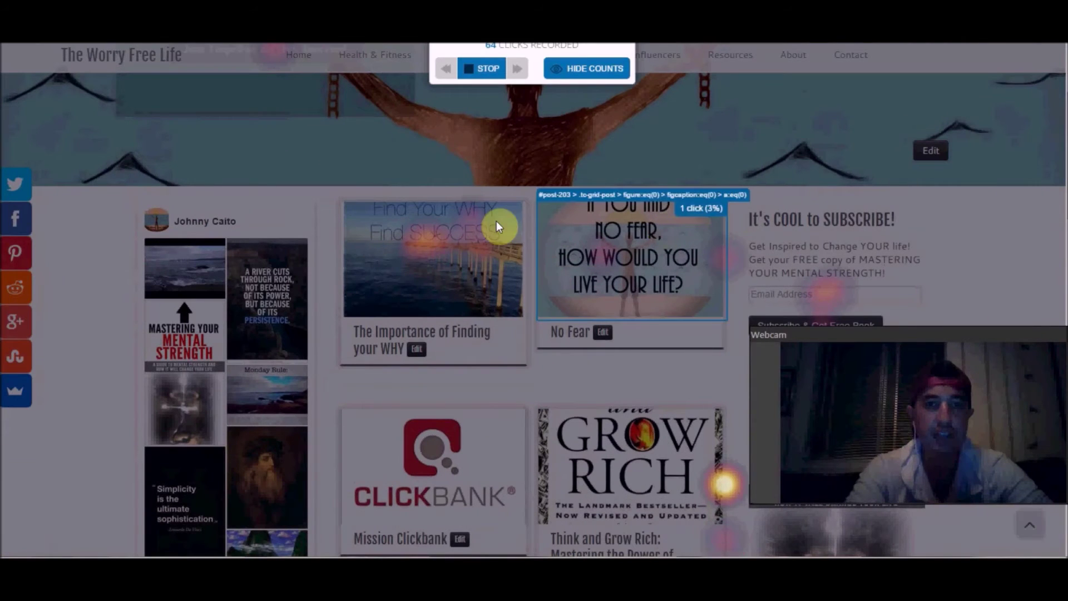
mouse_move(423, 244)
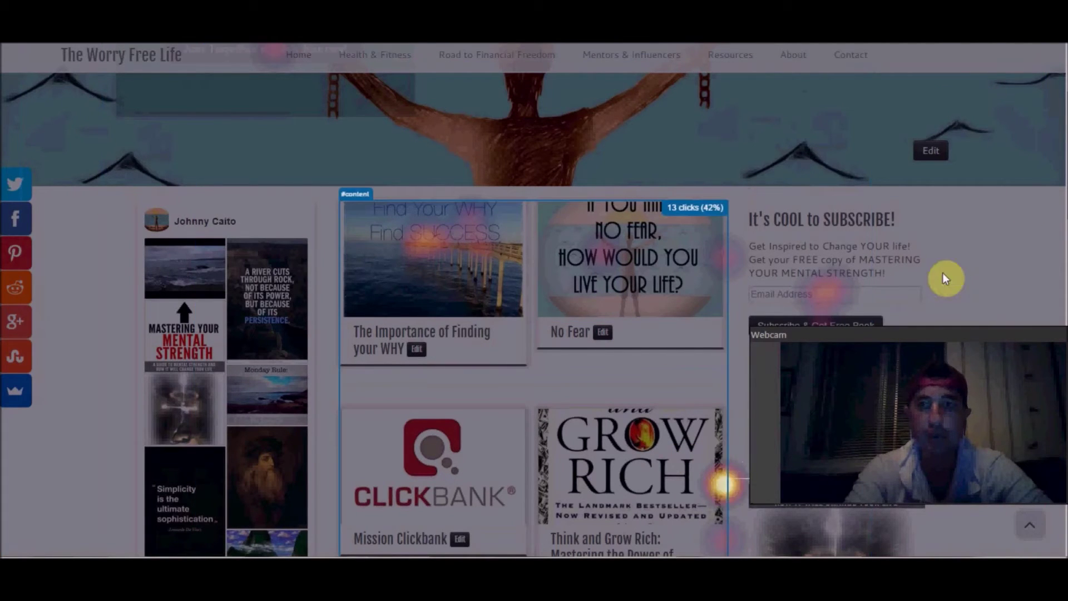
scroll(1062, 176, down, 2)
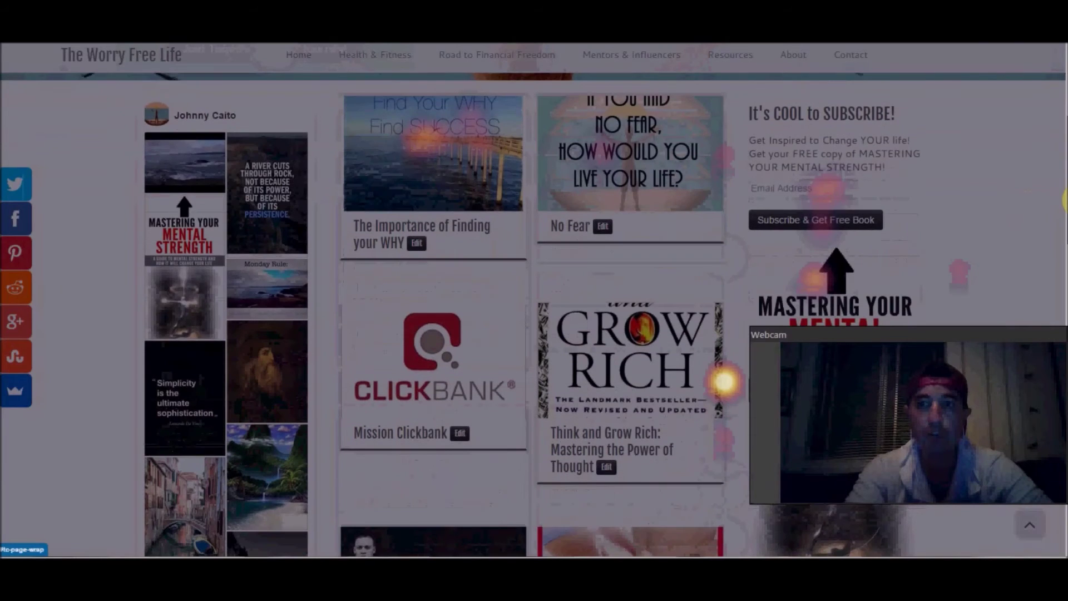
mouse_move(828, 188)
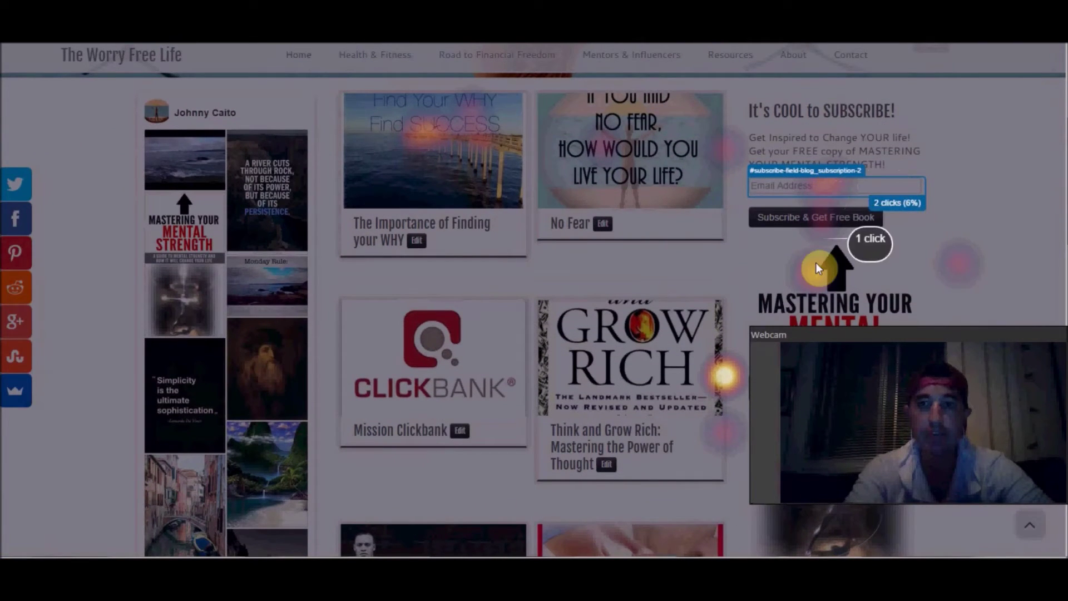
mouse_move(826, 268)
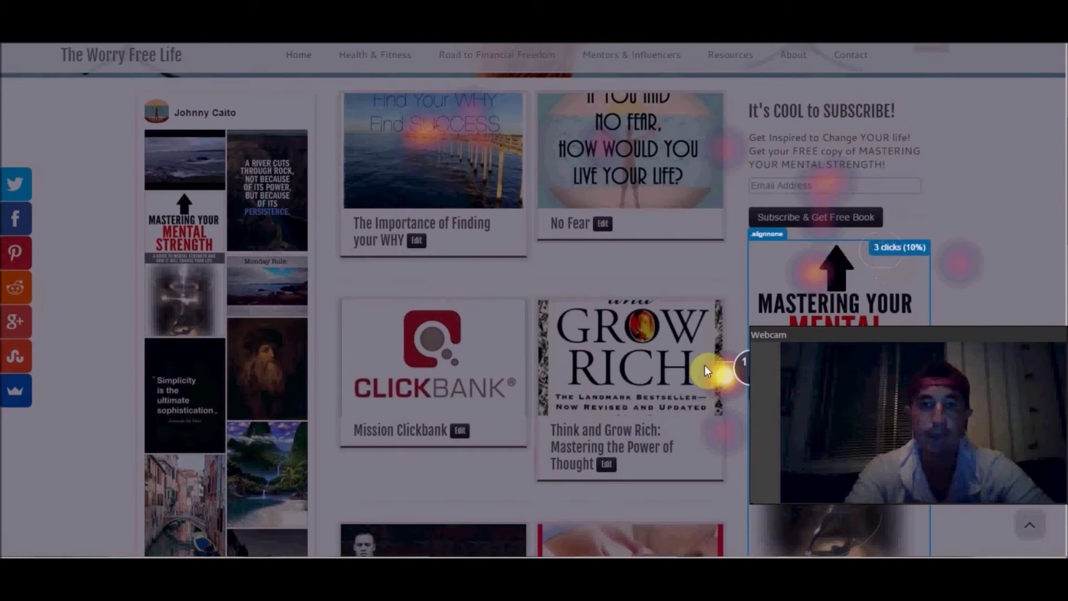
mouse_move(721, 377)
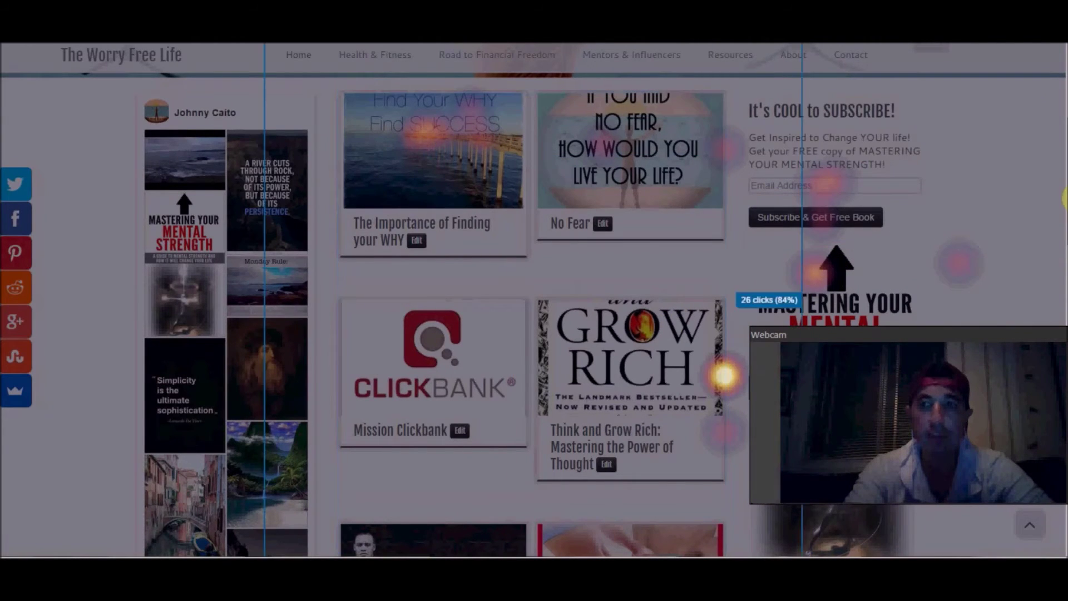
- Scroll further down to check clicks on the subscribe box, then back up
drag(1064, 200, 1063, 299)
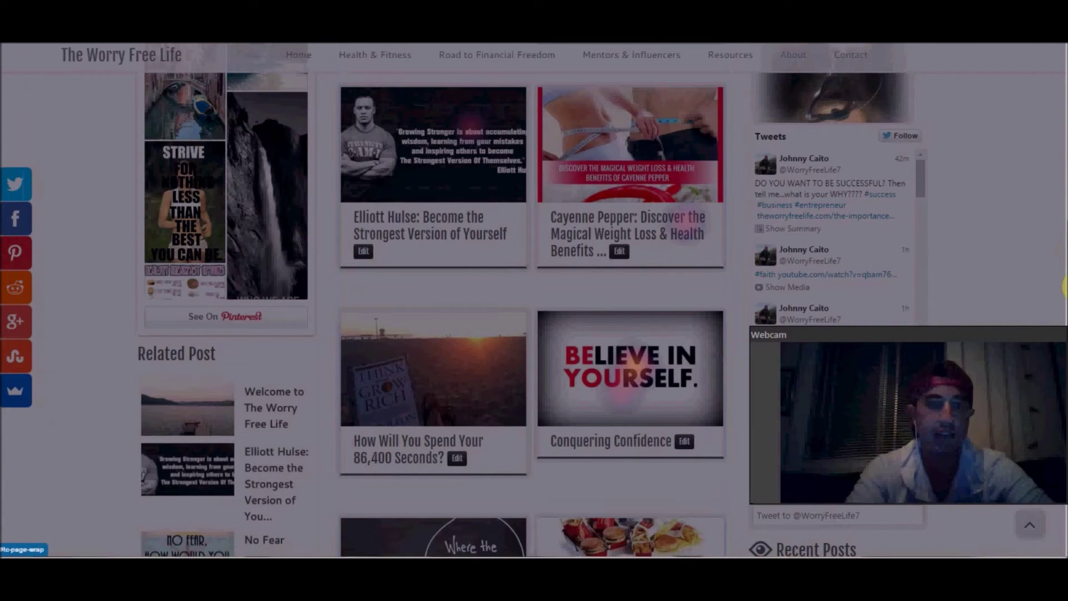
scroll(1064, 355, down, 3)
scroll(1063, 356, down, 4)
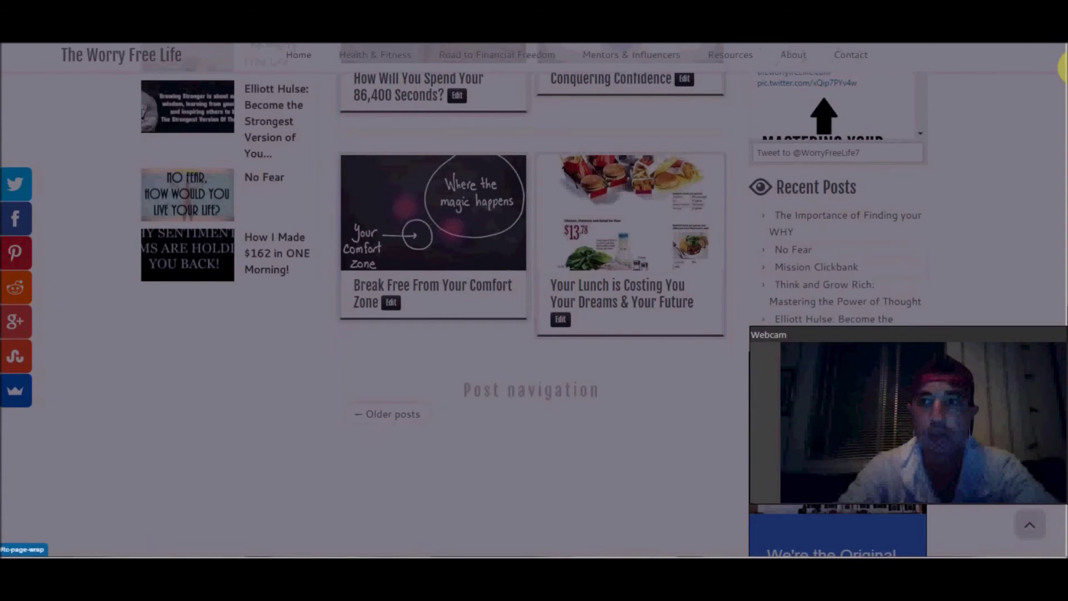
scroll(1064, 66, up, 15)
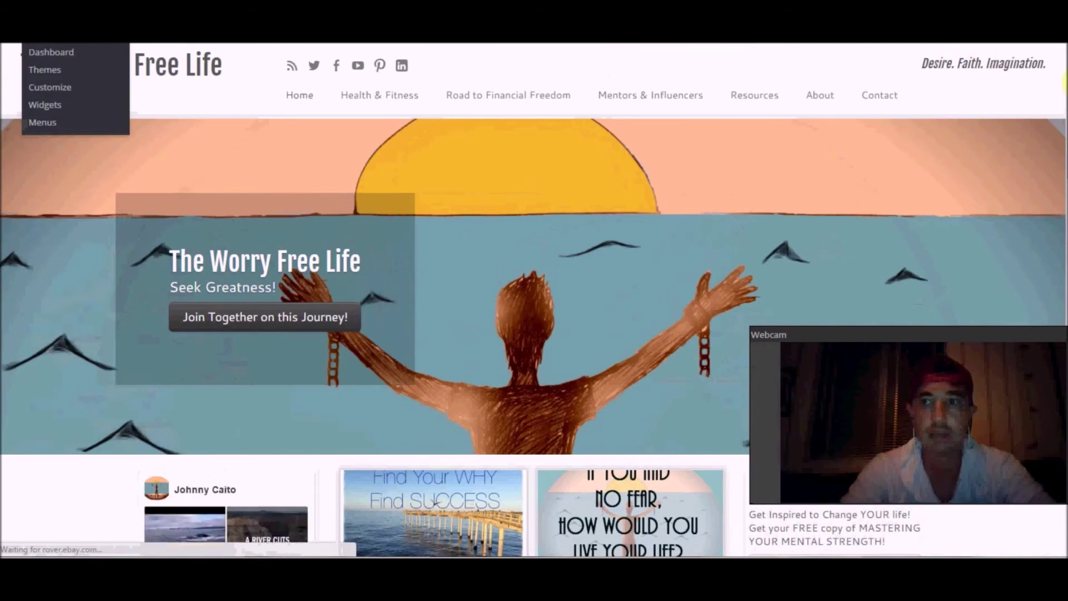
mouse_move(1057, 61)
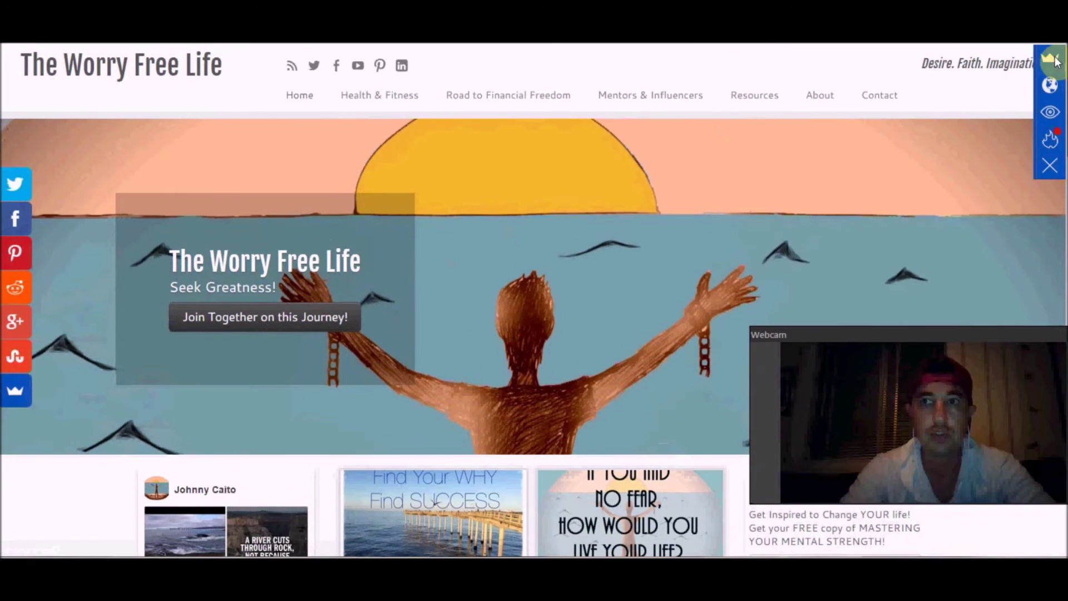
click(1055, 60)
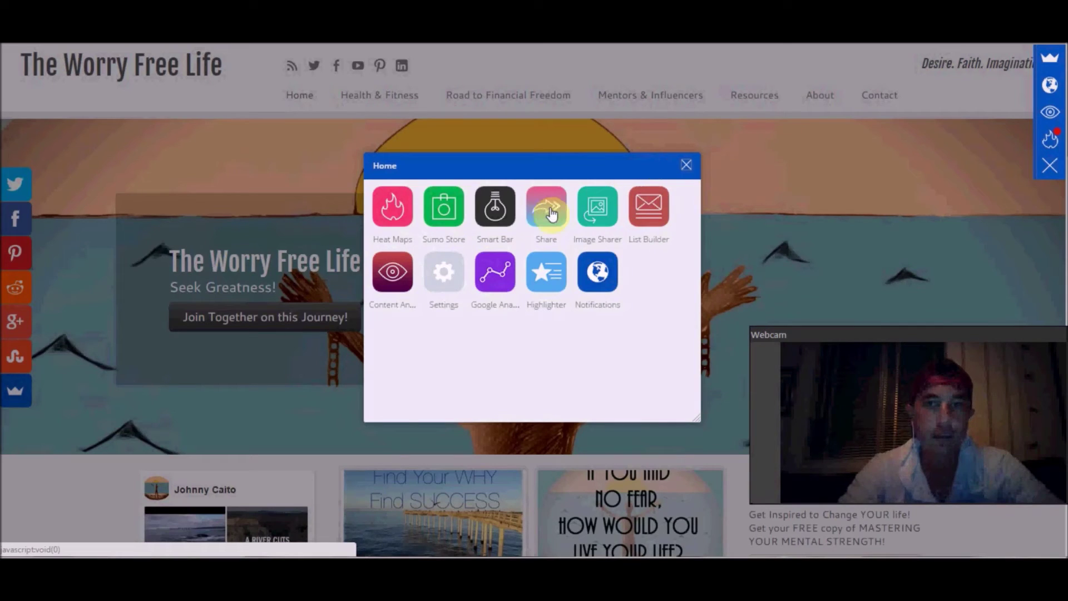
mouse_move(549, 213)
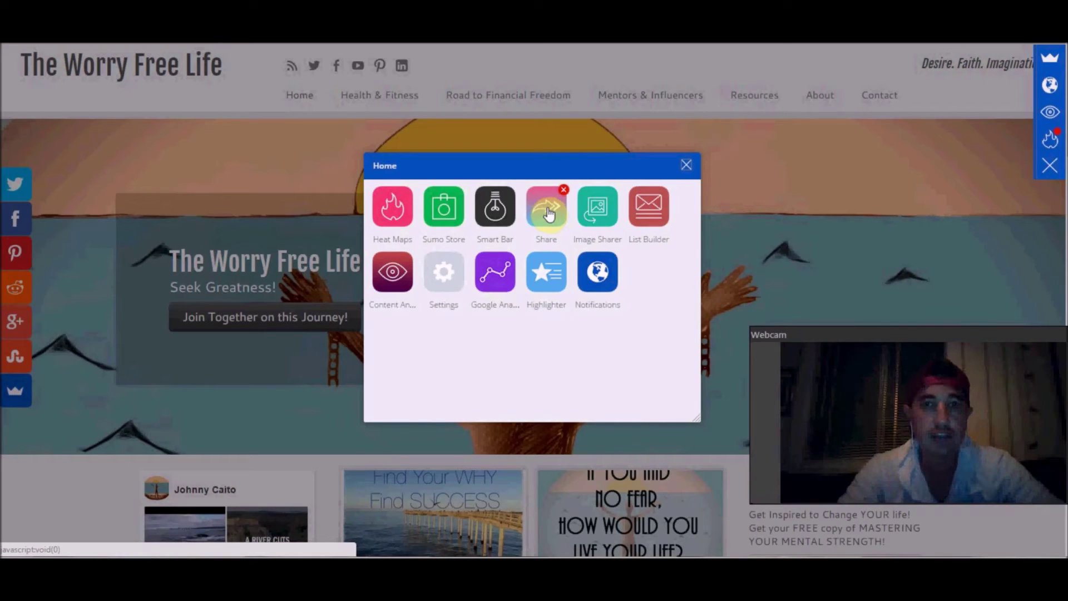
mouse_move(600, 212)
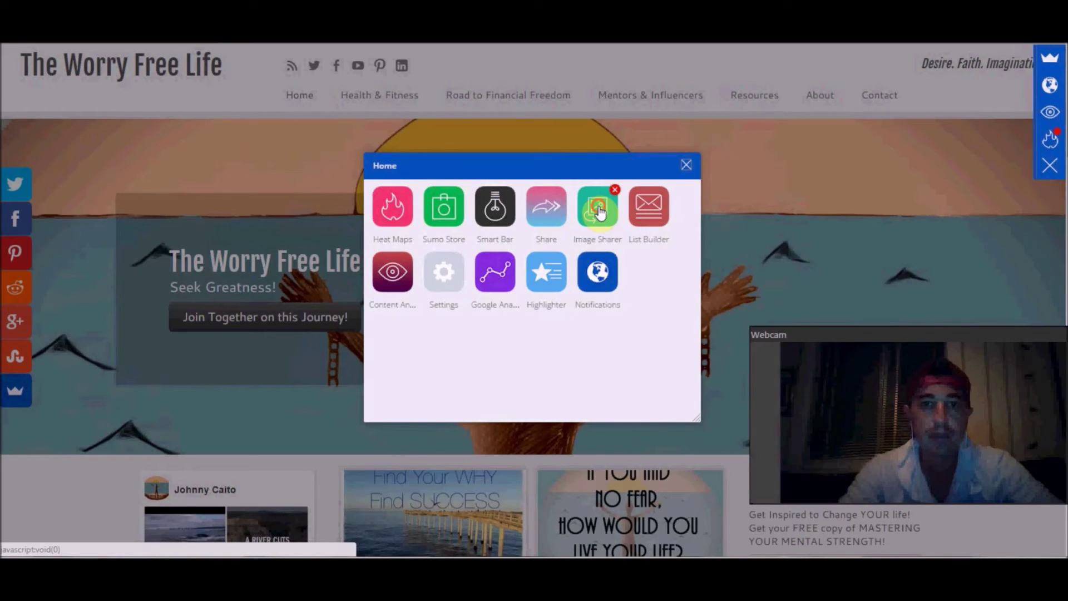
click(598, 210)
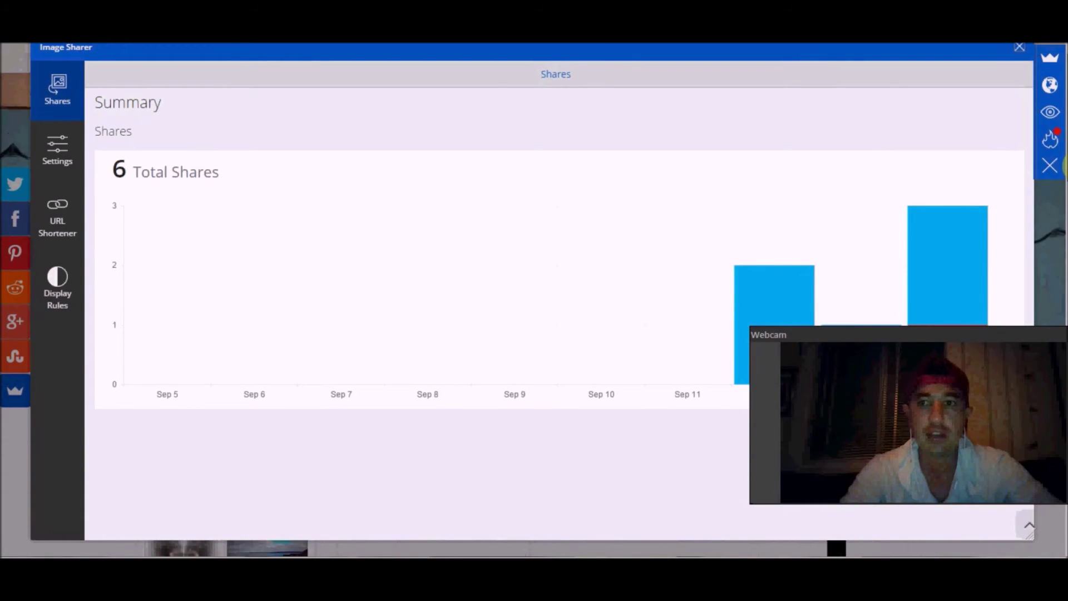
mouse_move(977, 338)
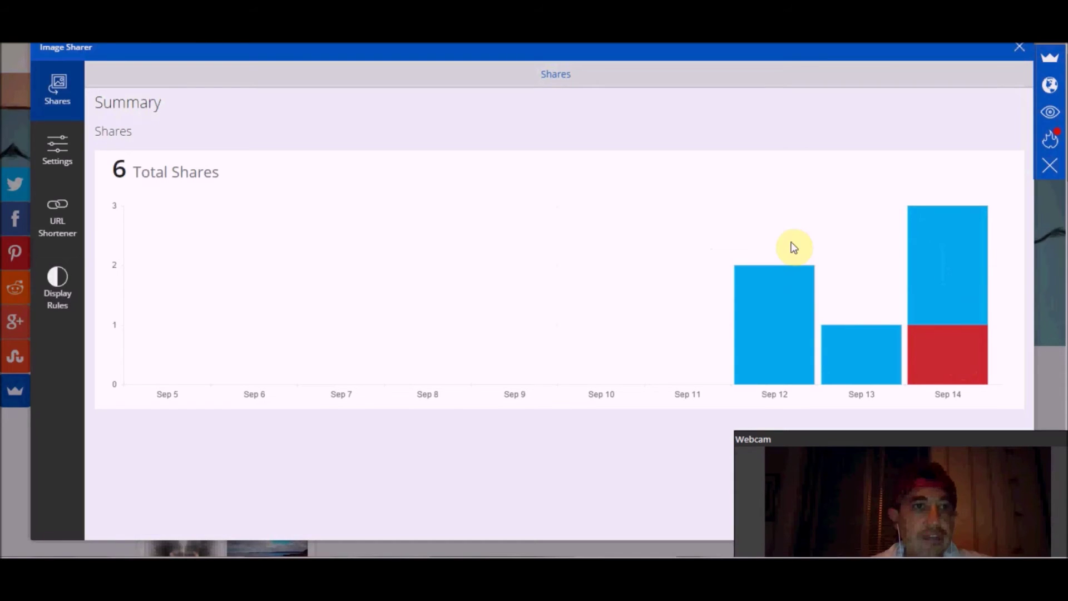
click(1049, 66)
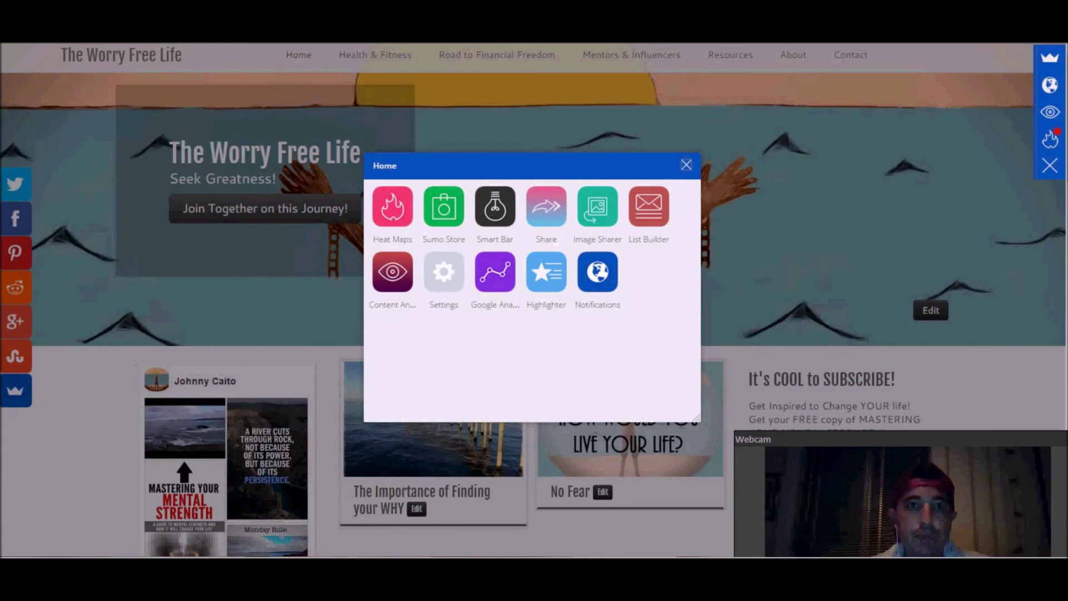
- In a new tab, go to The Worry Free Life and open 'The Importance of Finding your WHY'
key(ctrl+t)
text(the)
key(Escape)
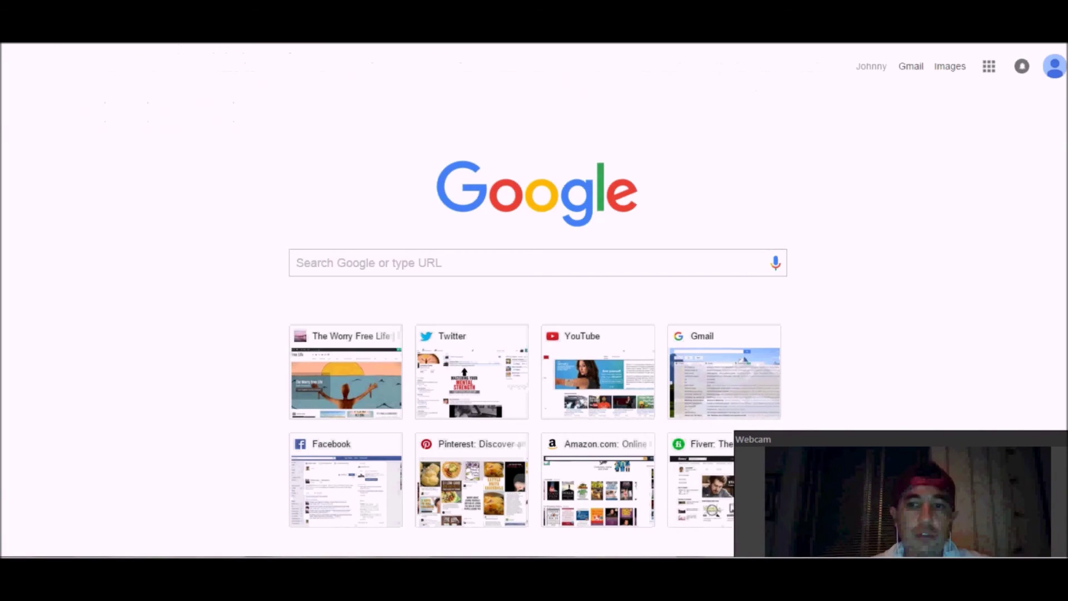
click(346, 375)
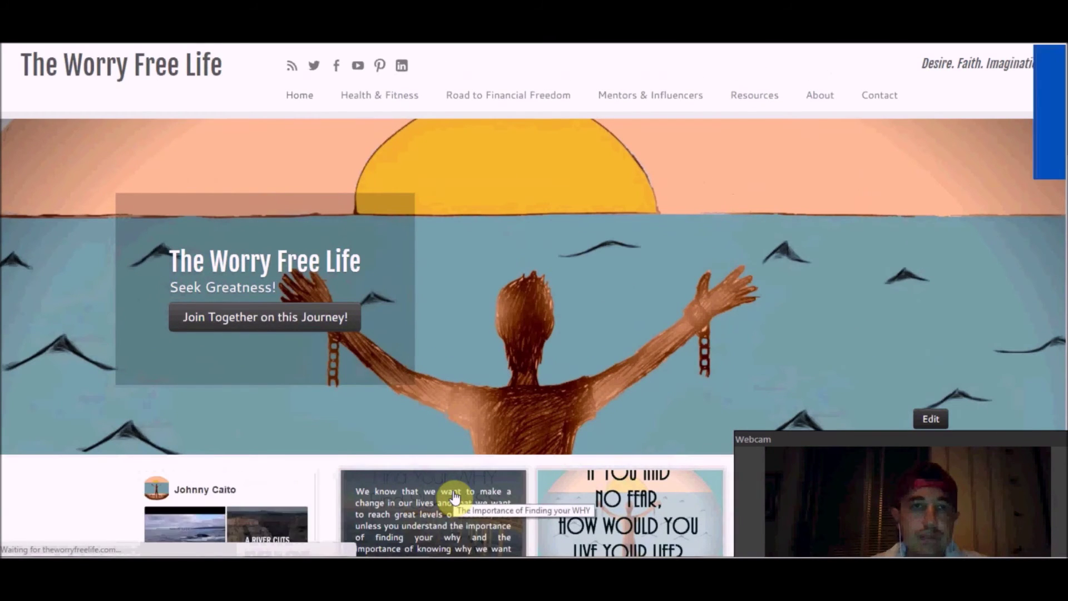
click(455, 495)
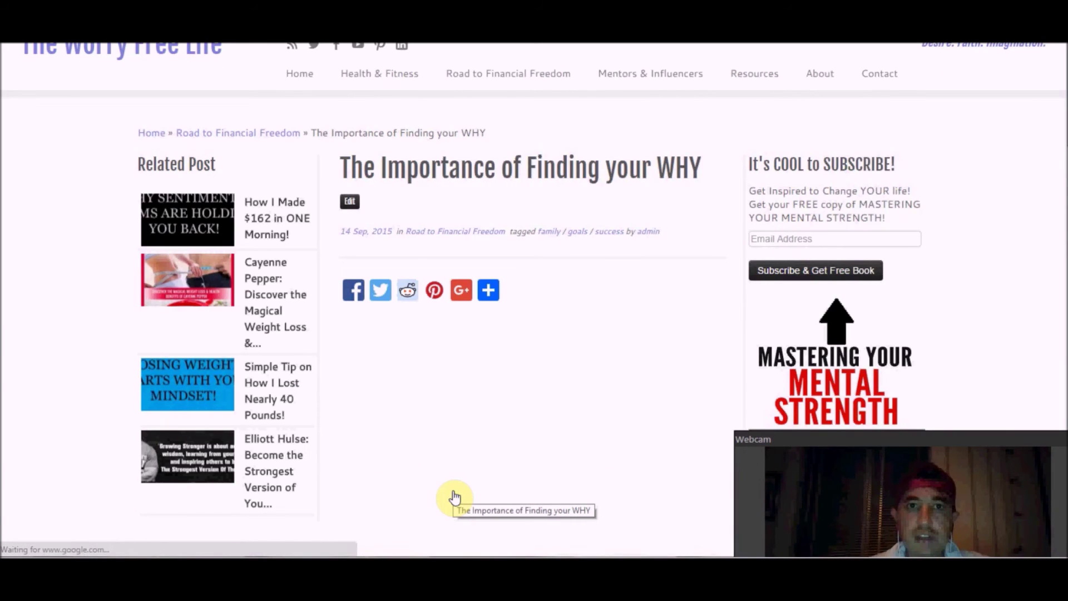
- Scroll down and highlight a paragraph to bring up the Highlighter share box
scroll(455, 495, down, 5)
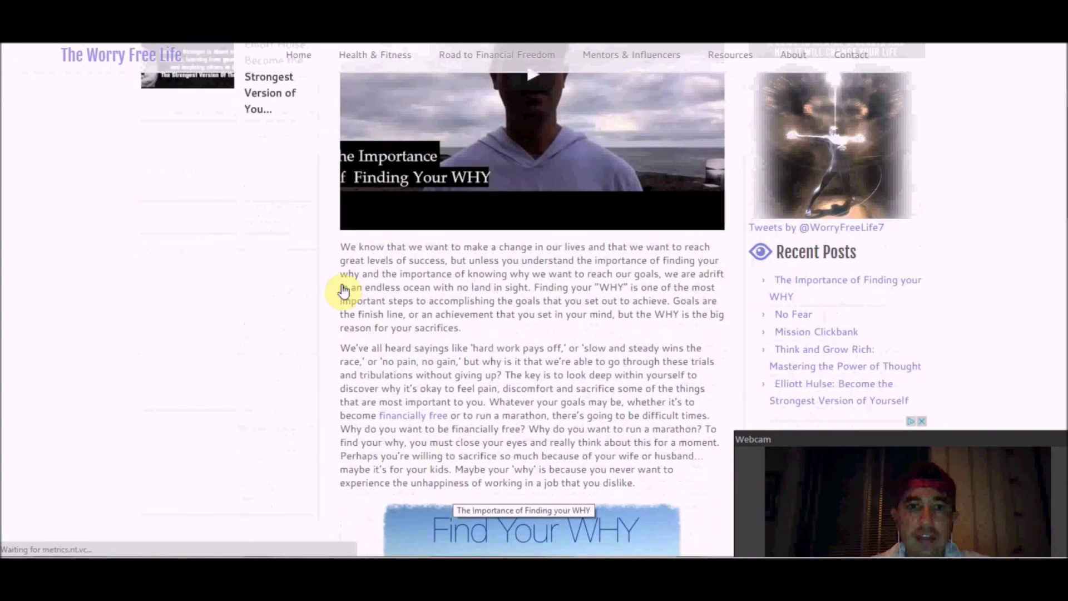
scroll(345, 334, down, 1)
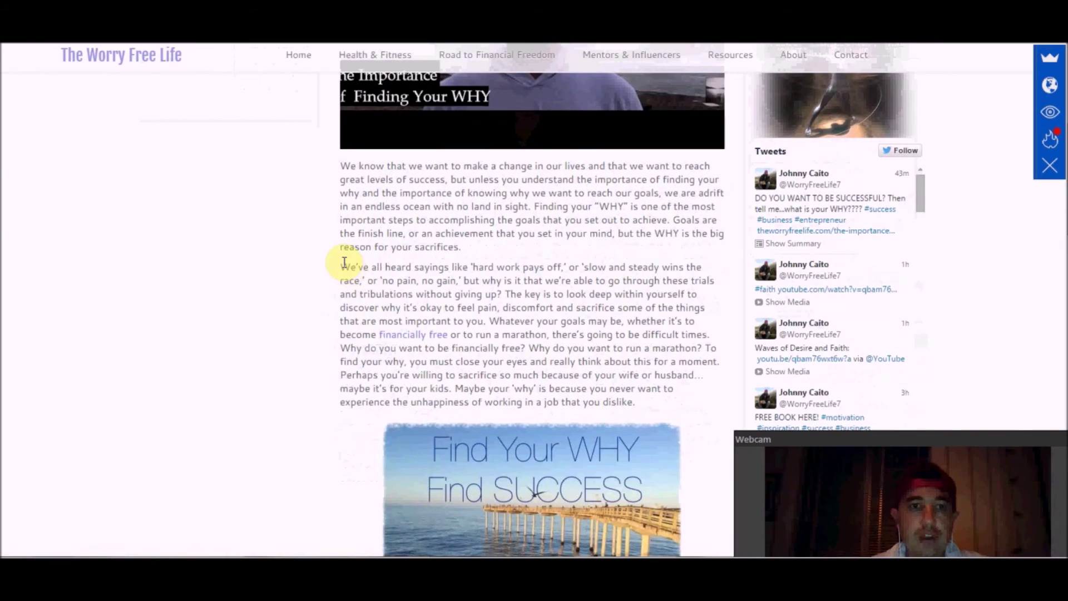
drag(345, 264, 463, 278)
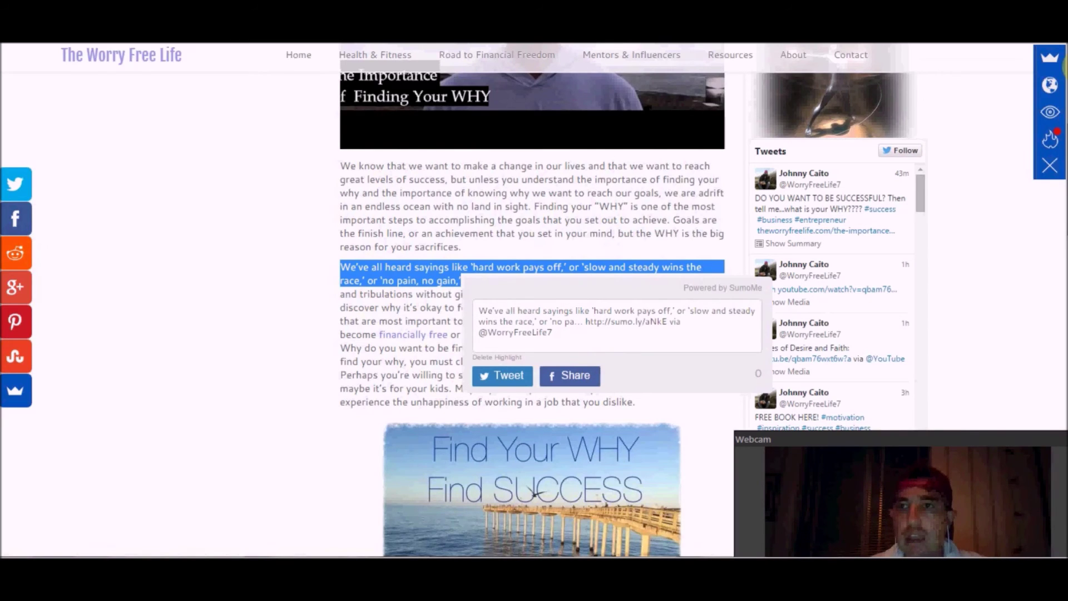
- Open the SumoMe apps panel, briefly view the Powered by SumoMe page, and dismiss the share box
click(1053, 57)
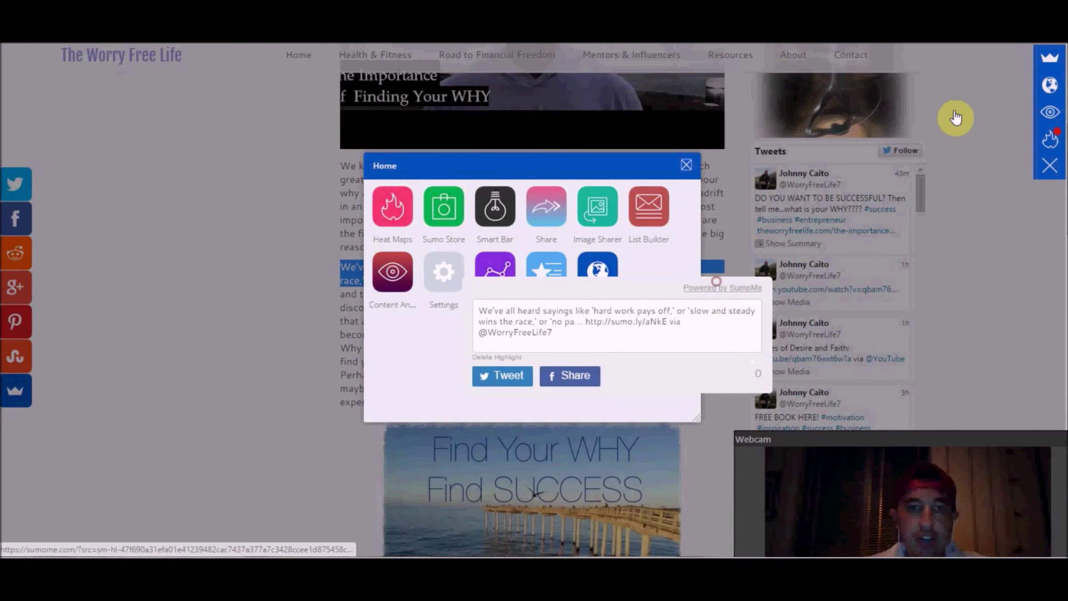
drag(735, 287, 626, 327)
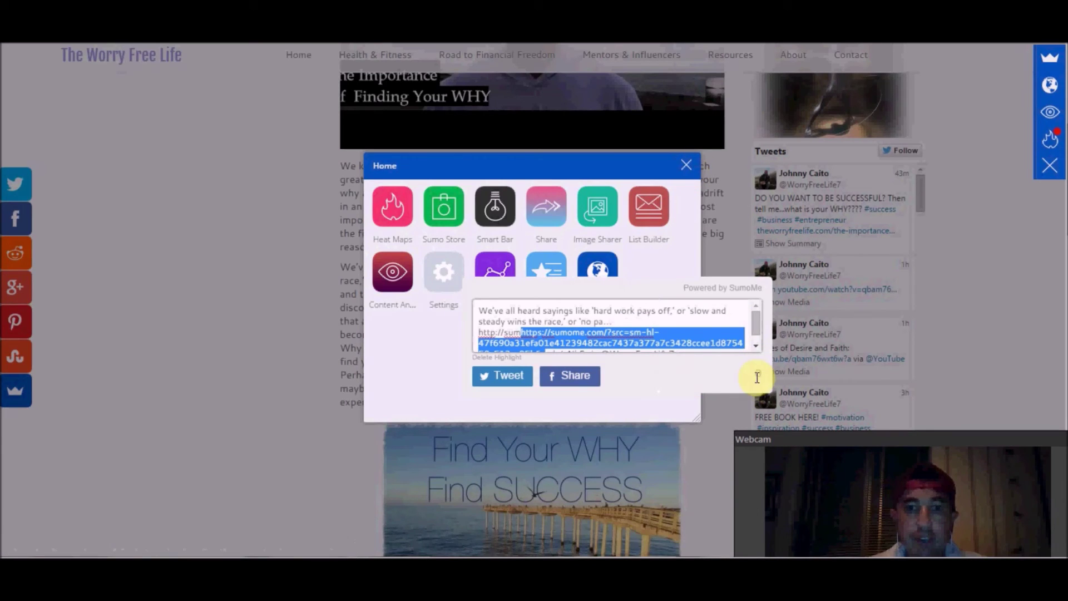
click(703, 291)
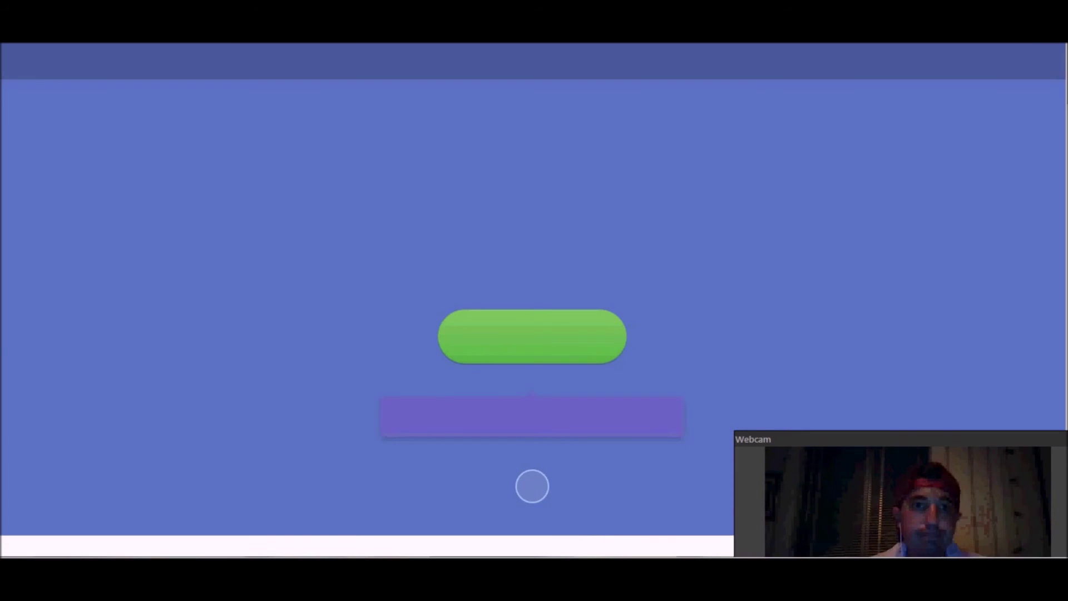
key(ctrl+w)
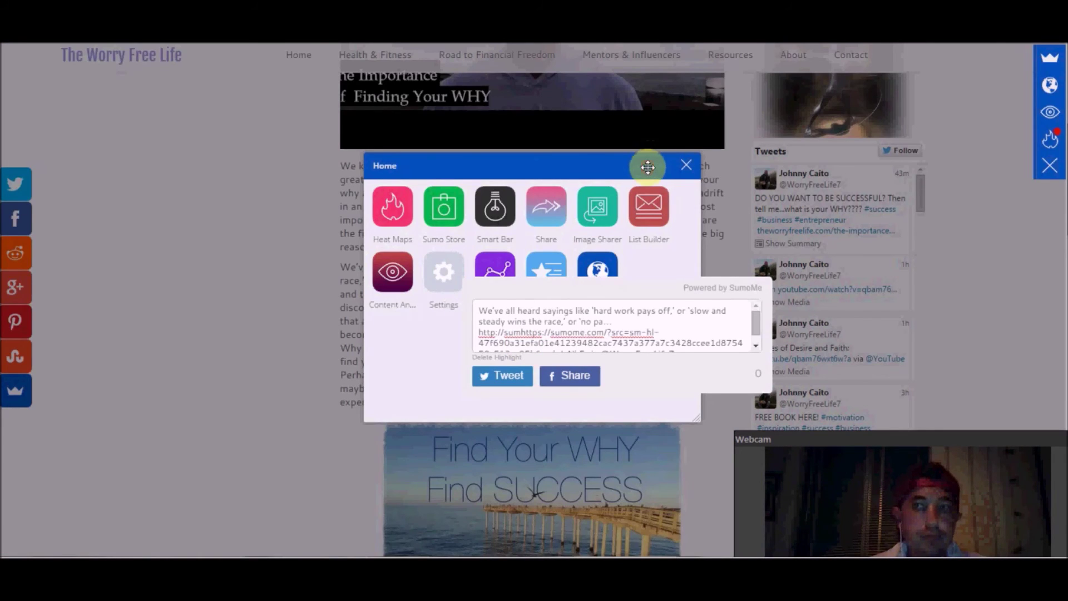
click(647, 167)
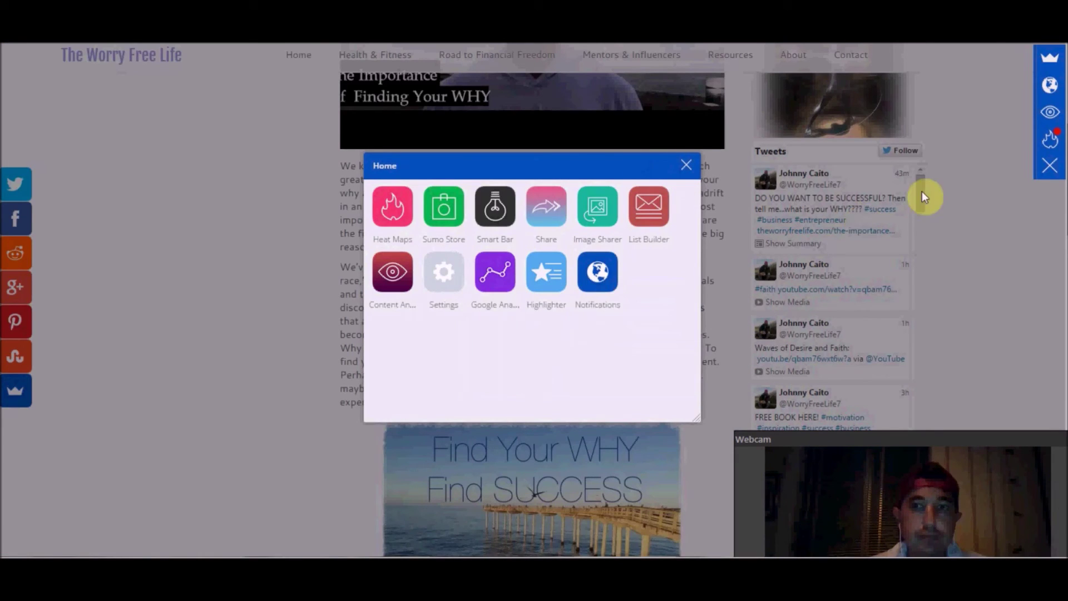
click(547, 274)
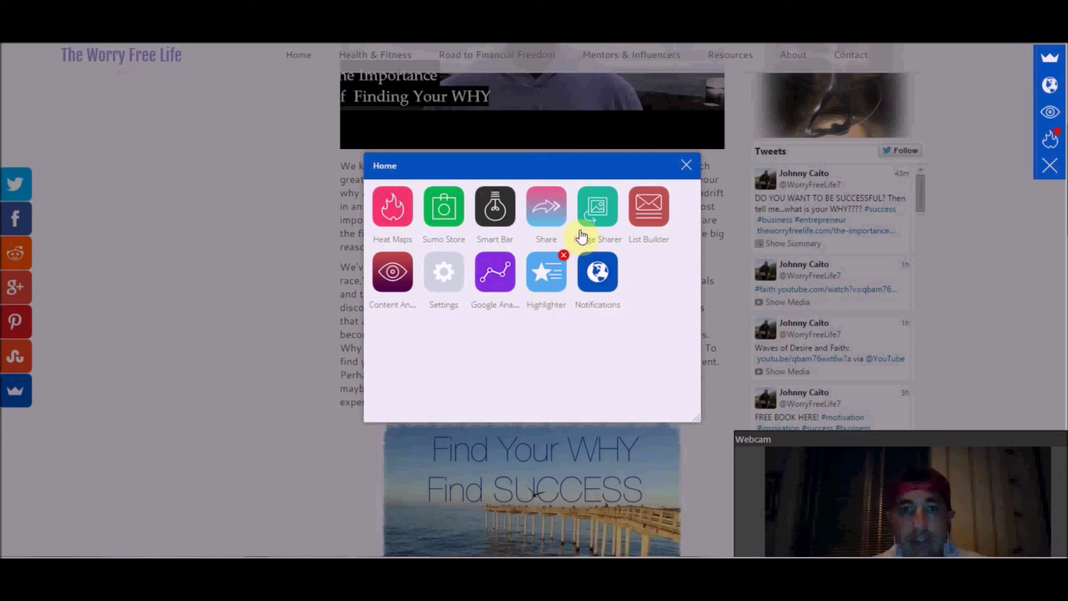
- Open List Builder's Design editor for the 'GET FREE BOOK TODAY!' popup and list its templates
click(645, 211)
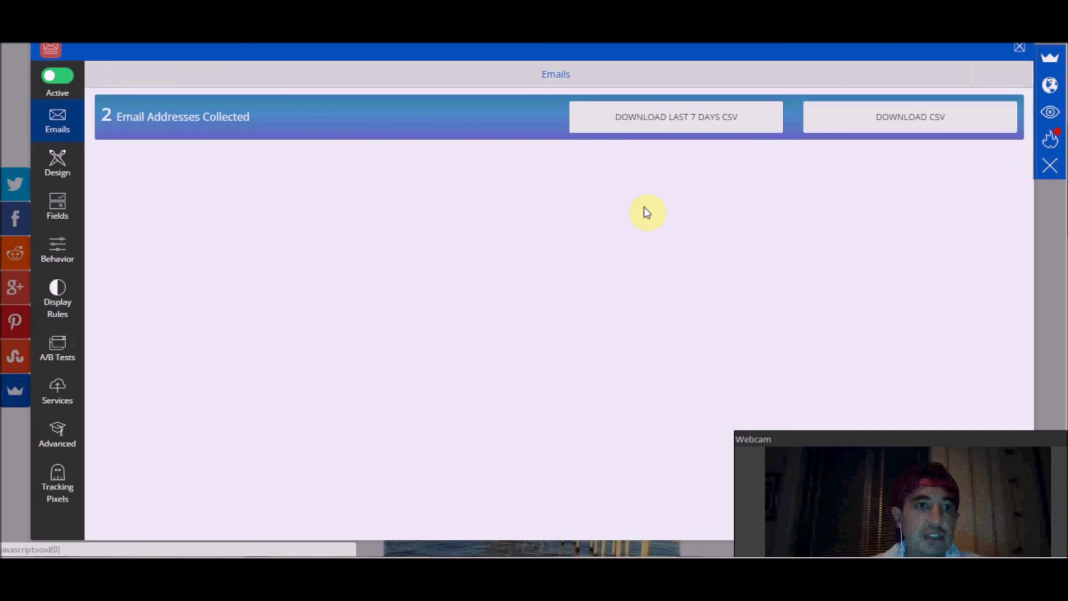
click(66, 176)
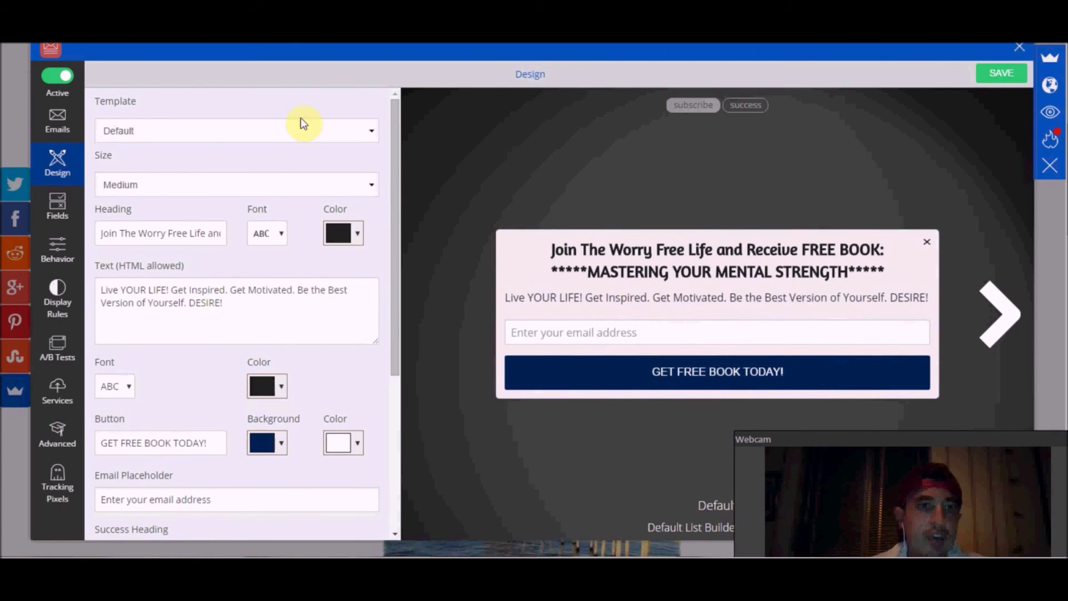
click(215, 132)
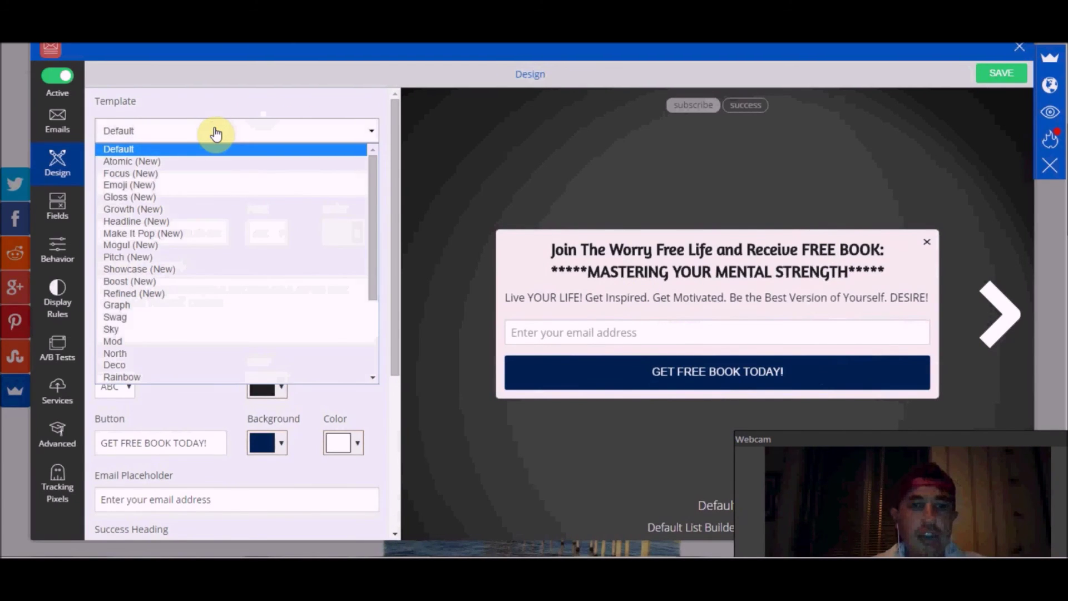